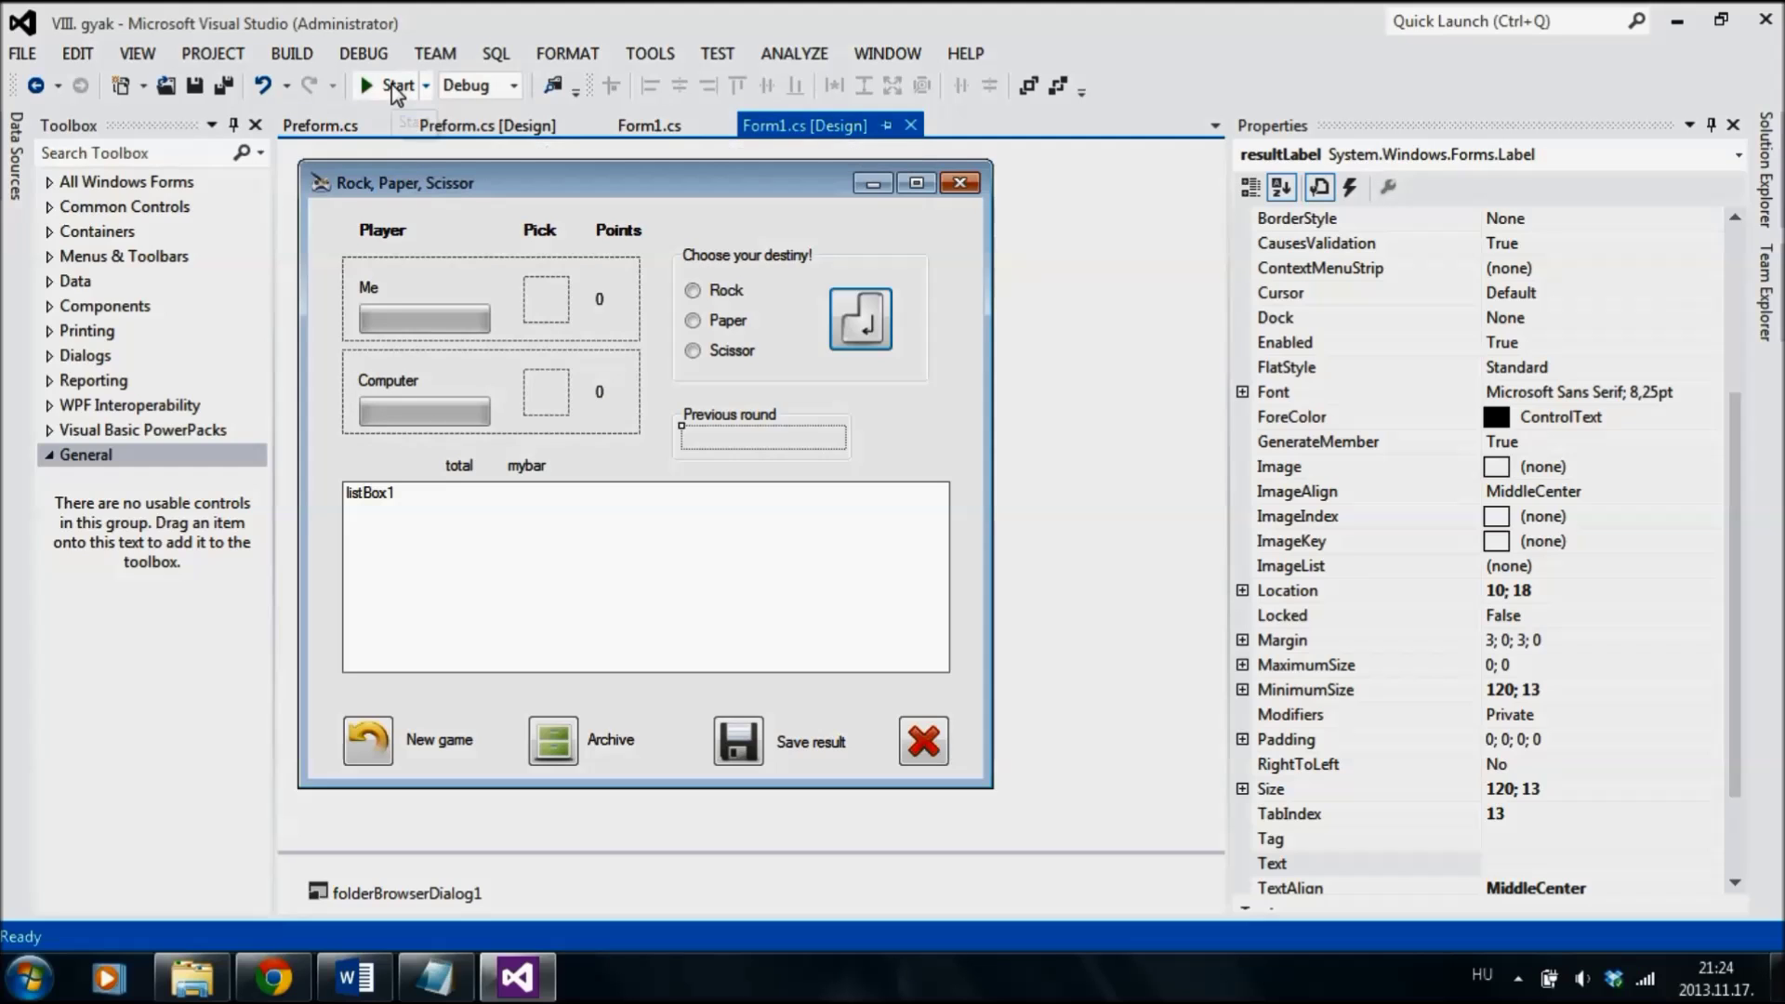
Step: Launch the game from Visual Studio, submit the name ChannelHunter77 and dismiss the greeting
click(395, 93)
text(Cha)
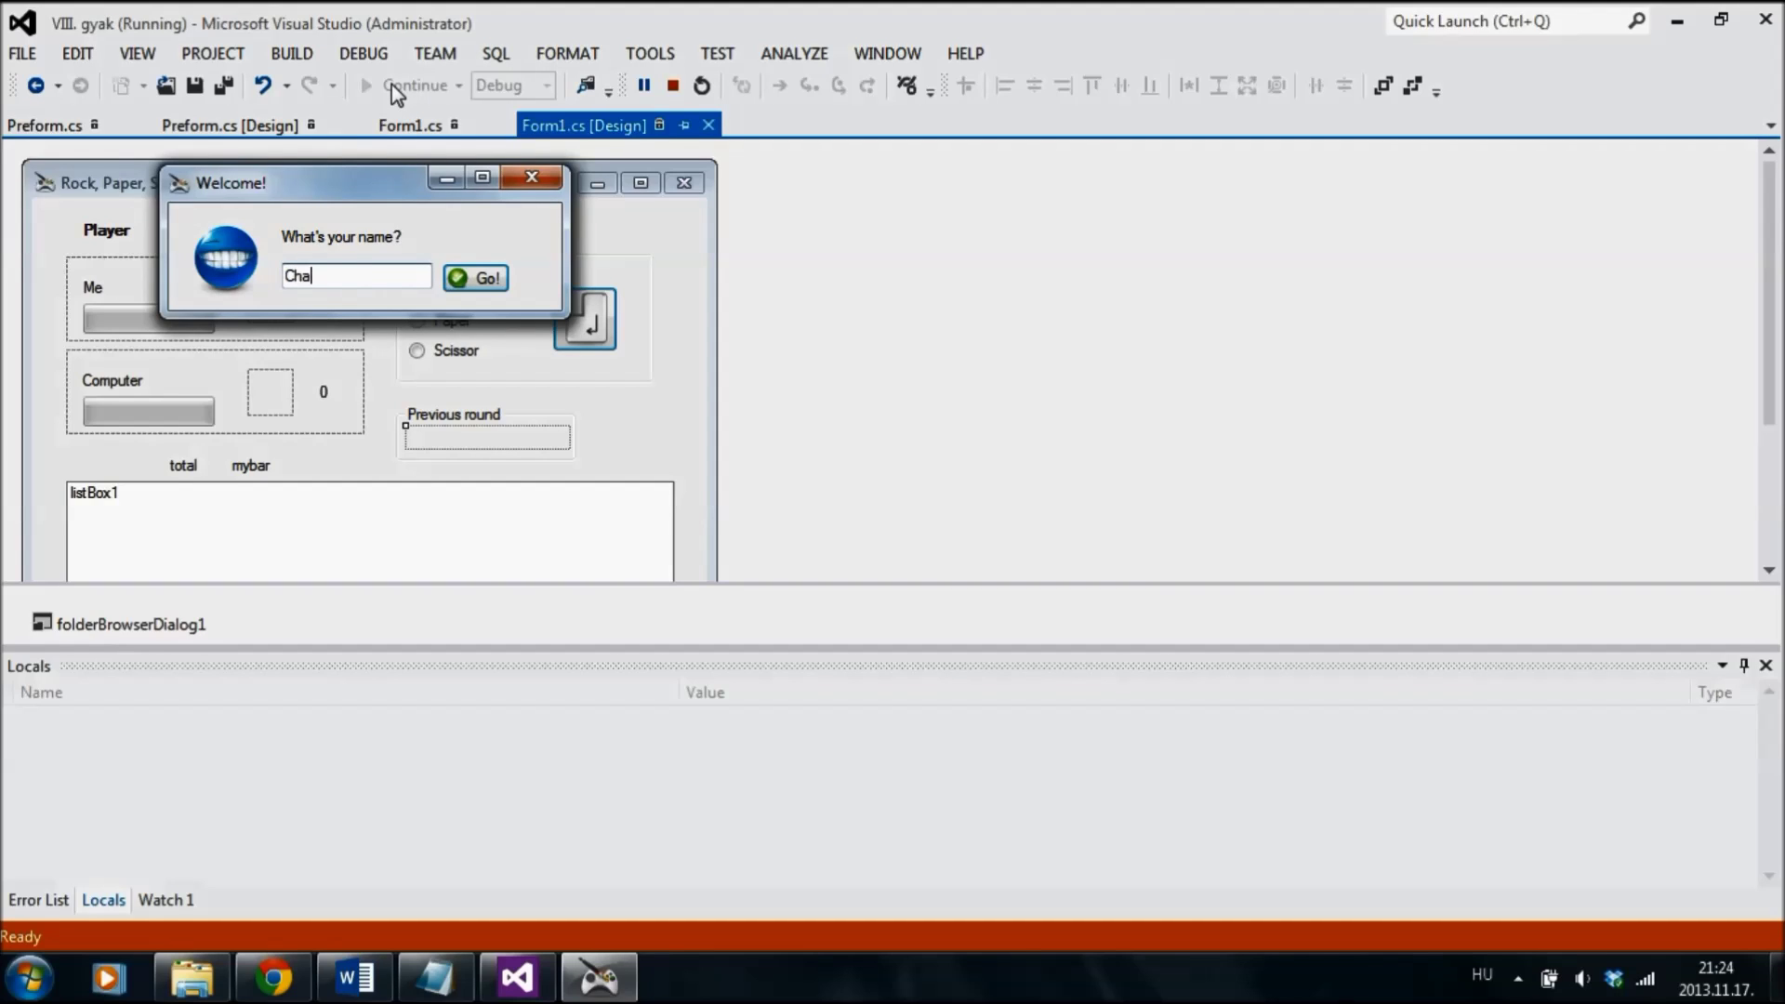
text(nnelHunter)
text(77)
key(Return)
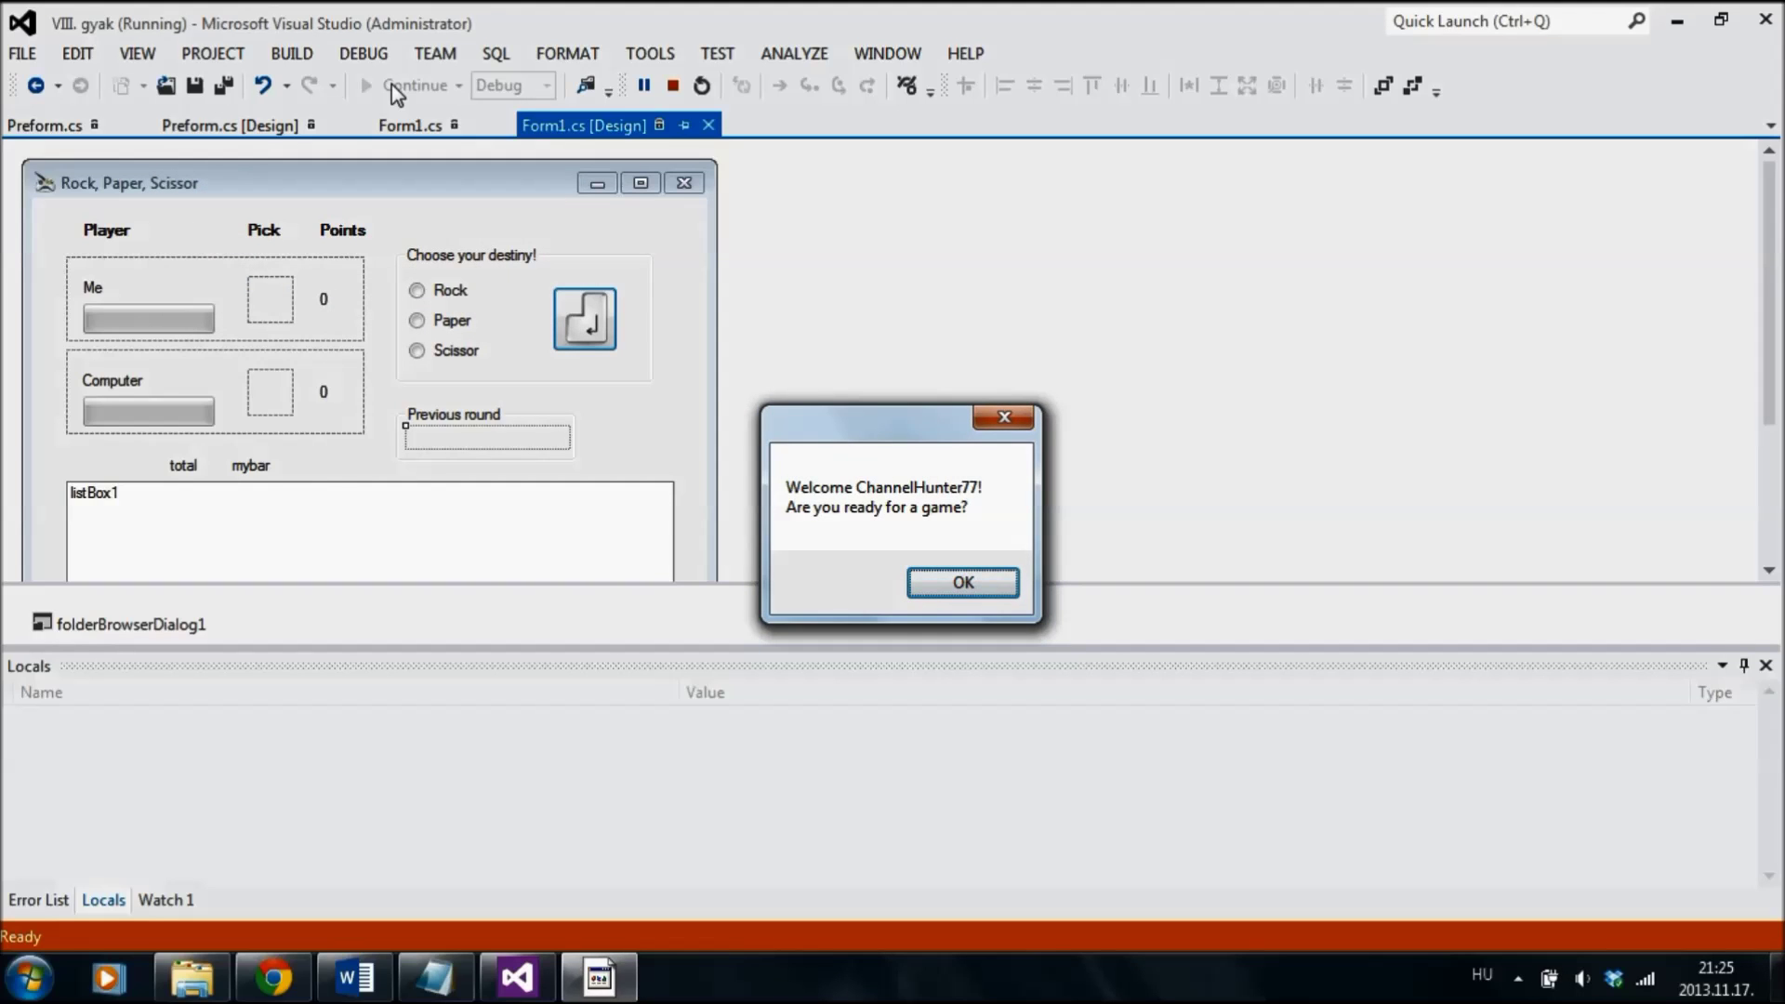
key(Return)
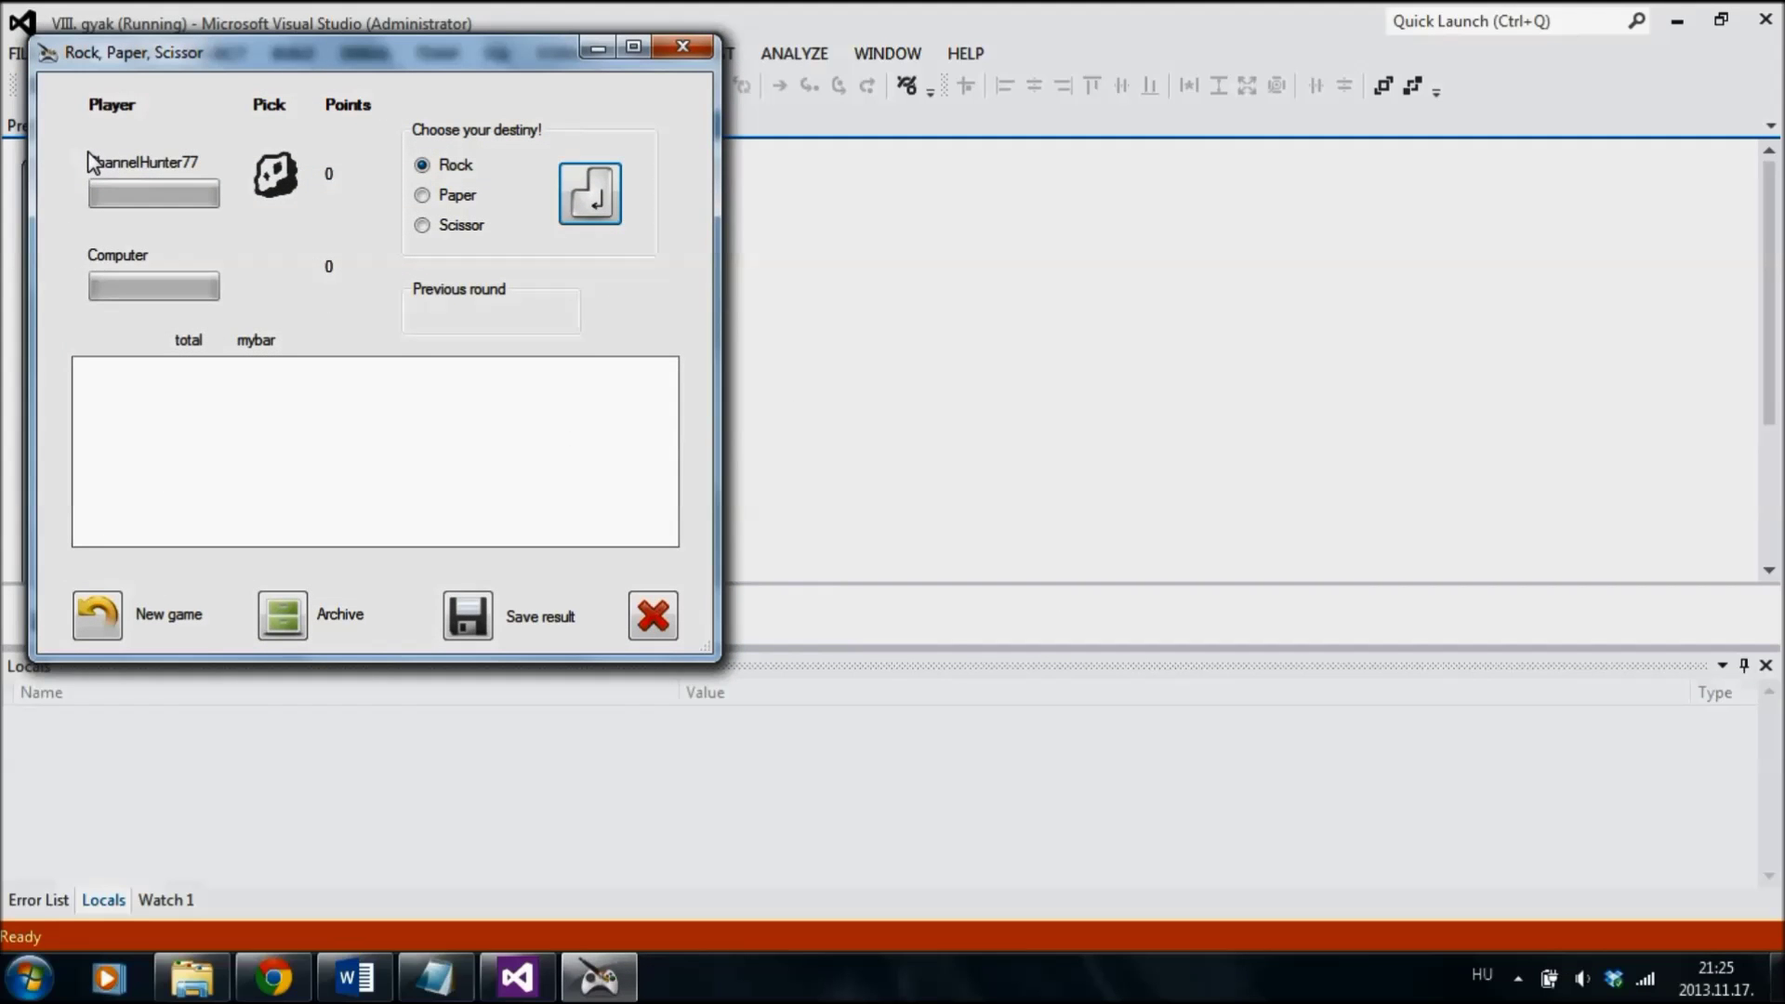
click(444, 197)
click(451, 231)
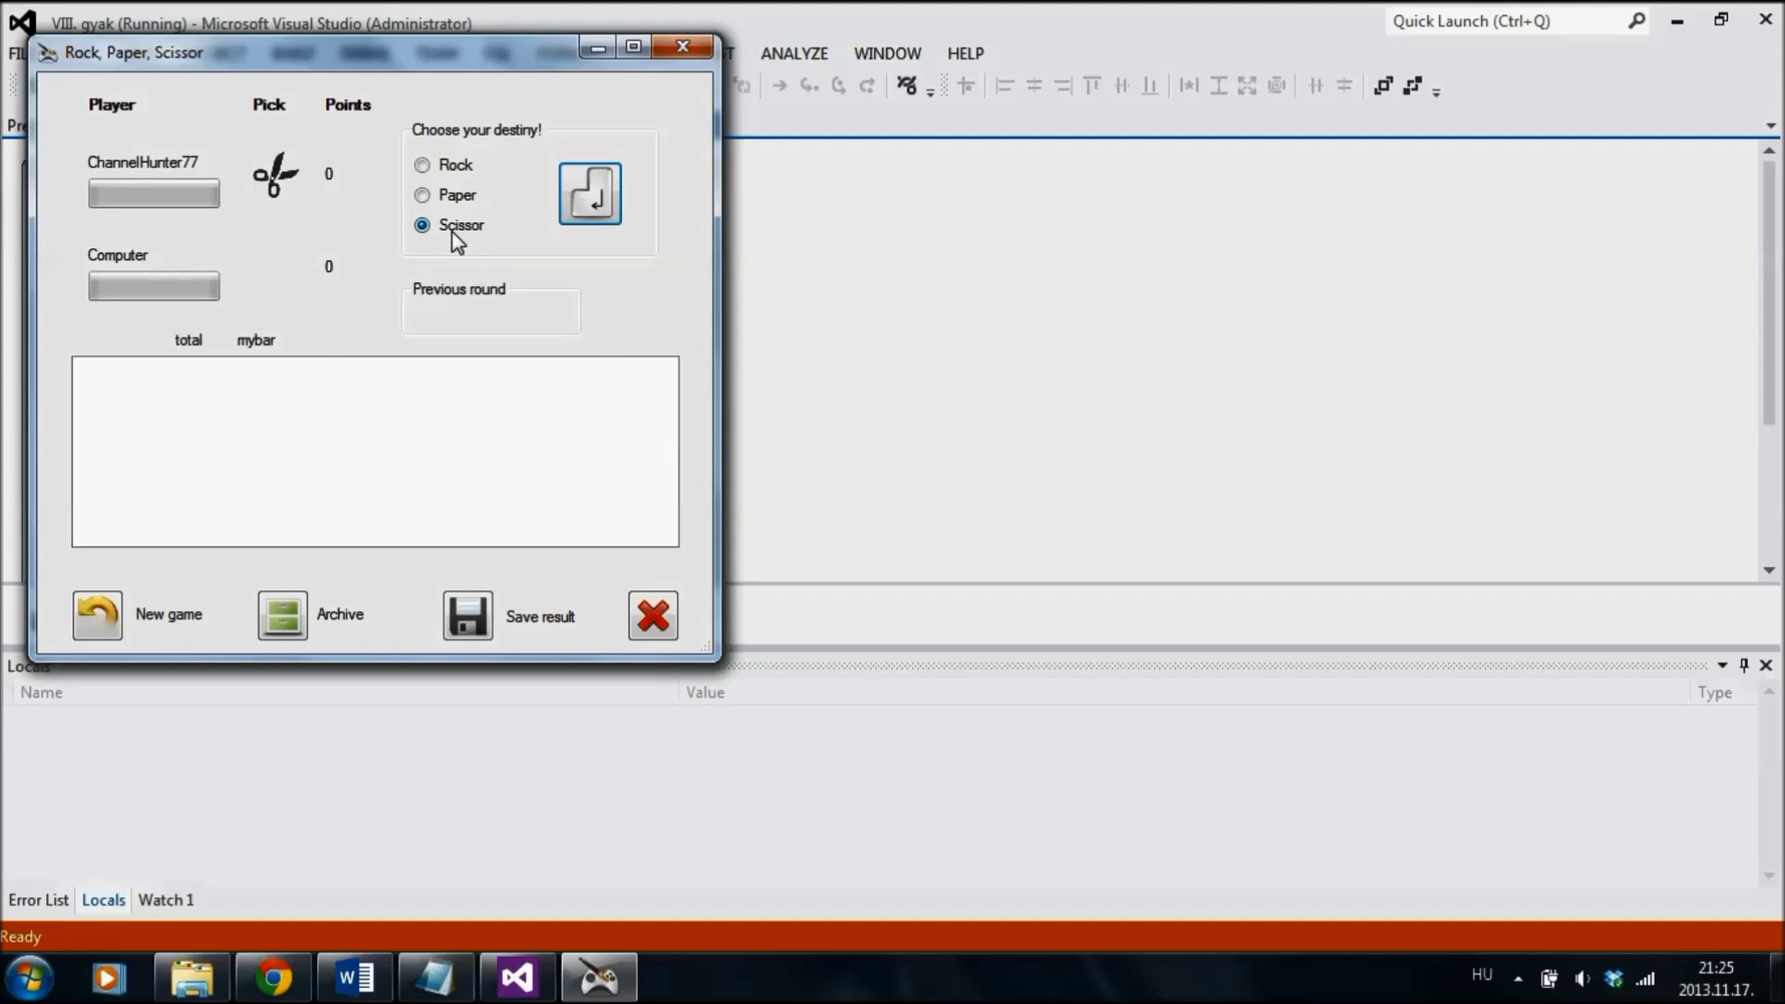
click(465, 196)
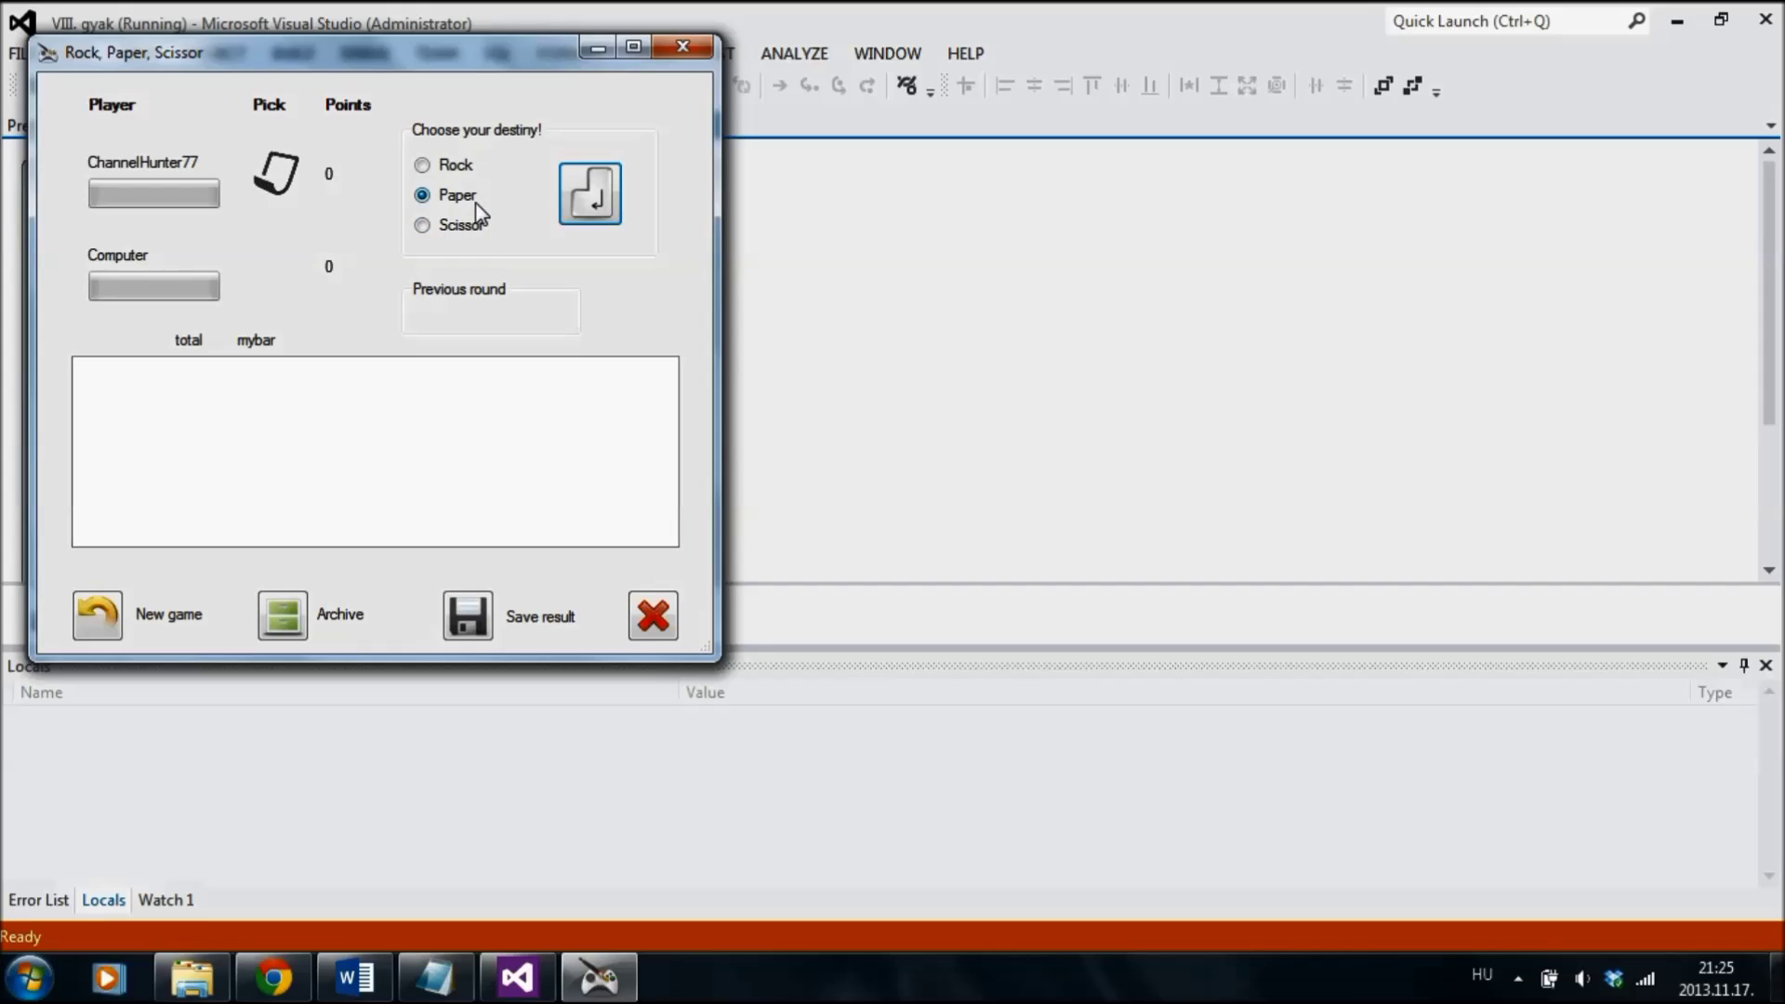
click(465, 168)
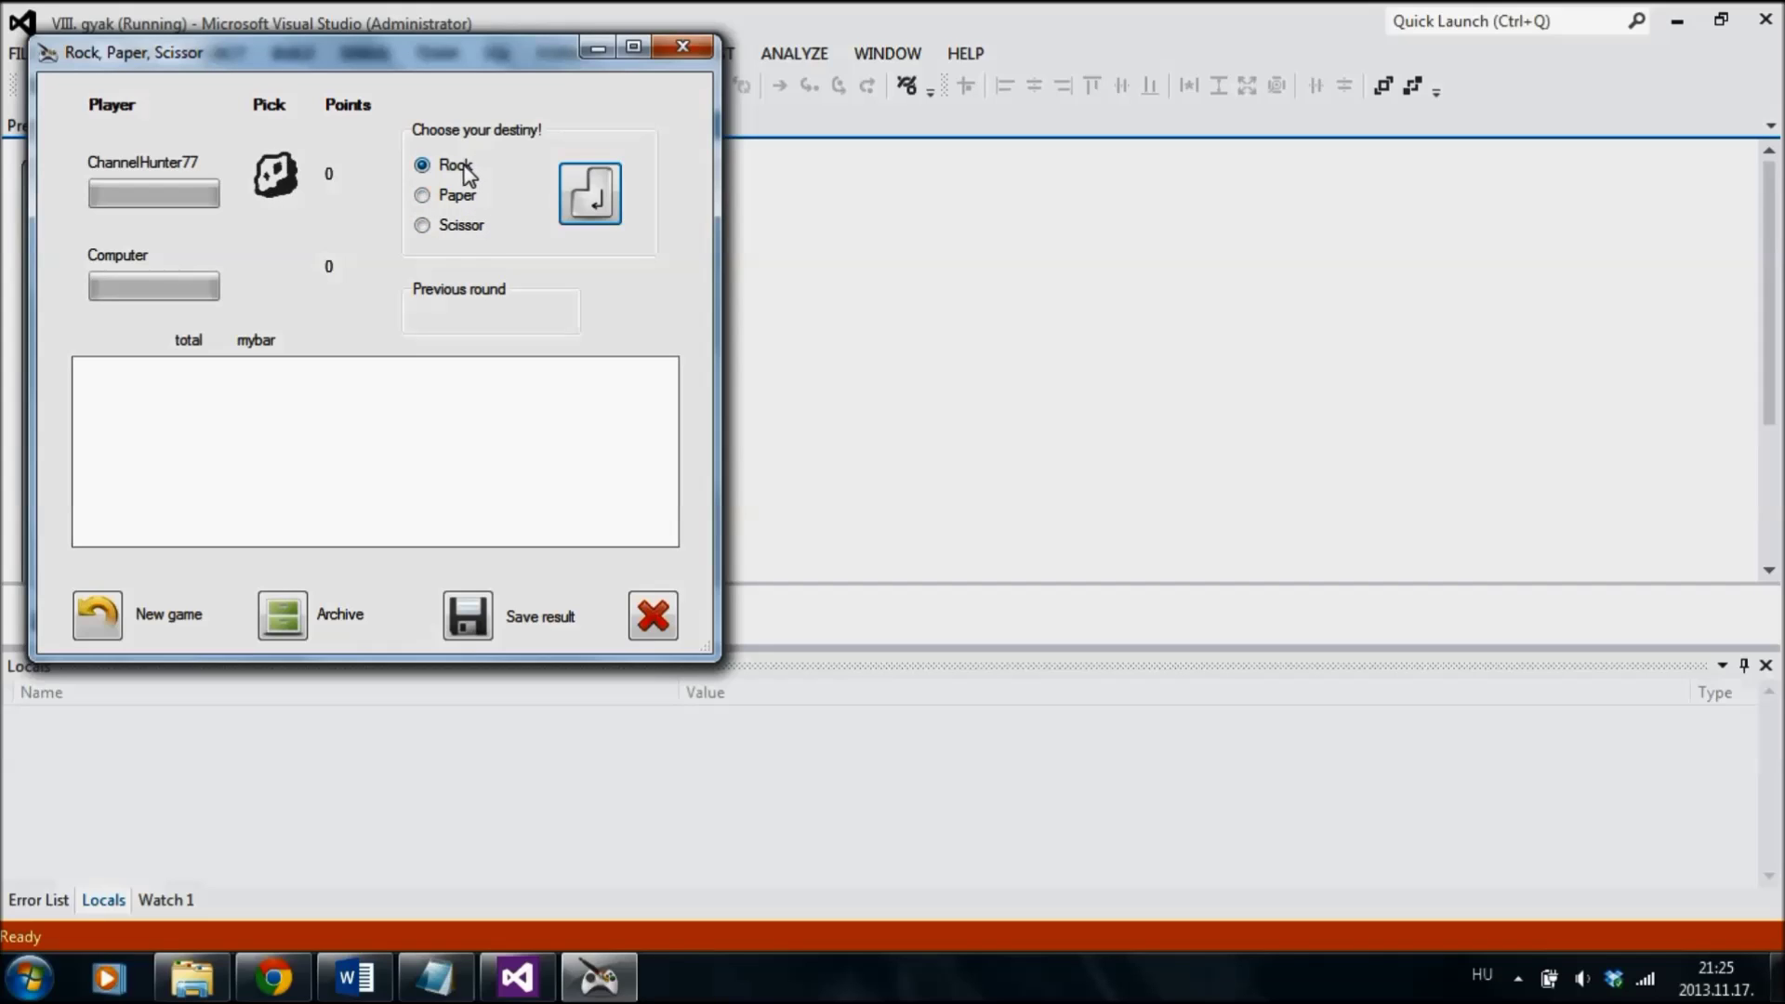
Step: Play Rock round after round until winning 10 to 6, then dismiss the victory message
click(587, 198)
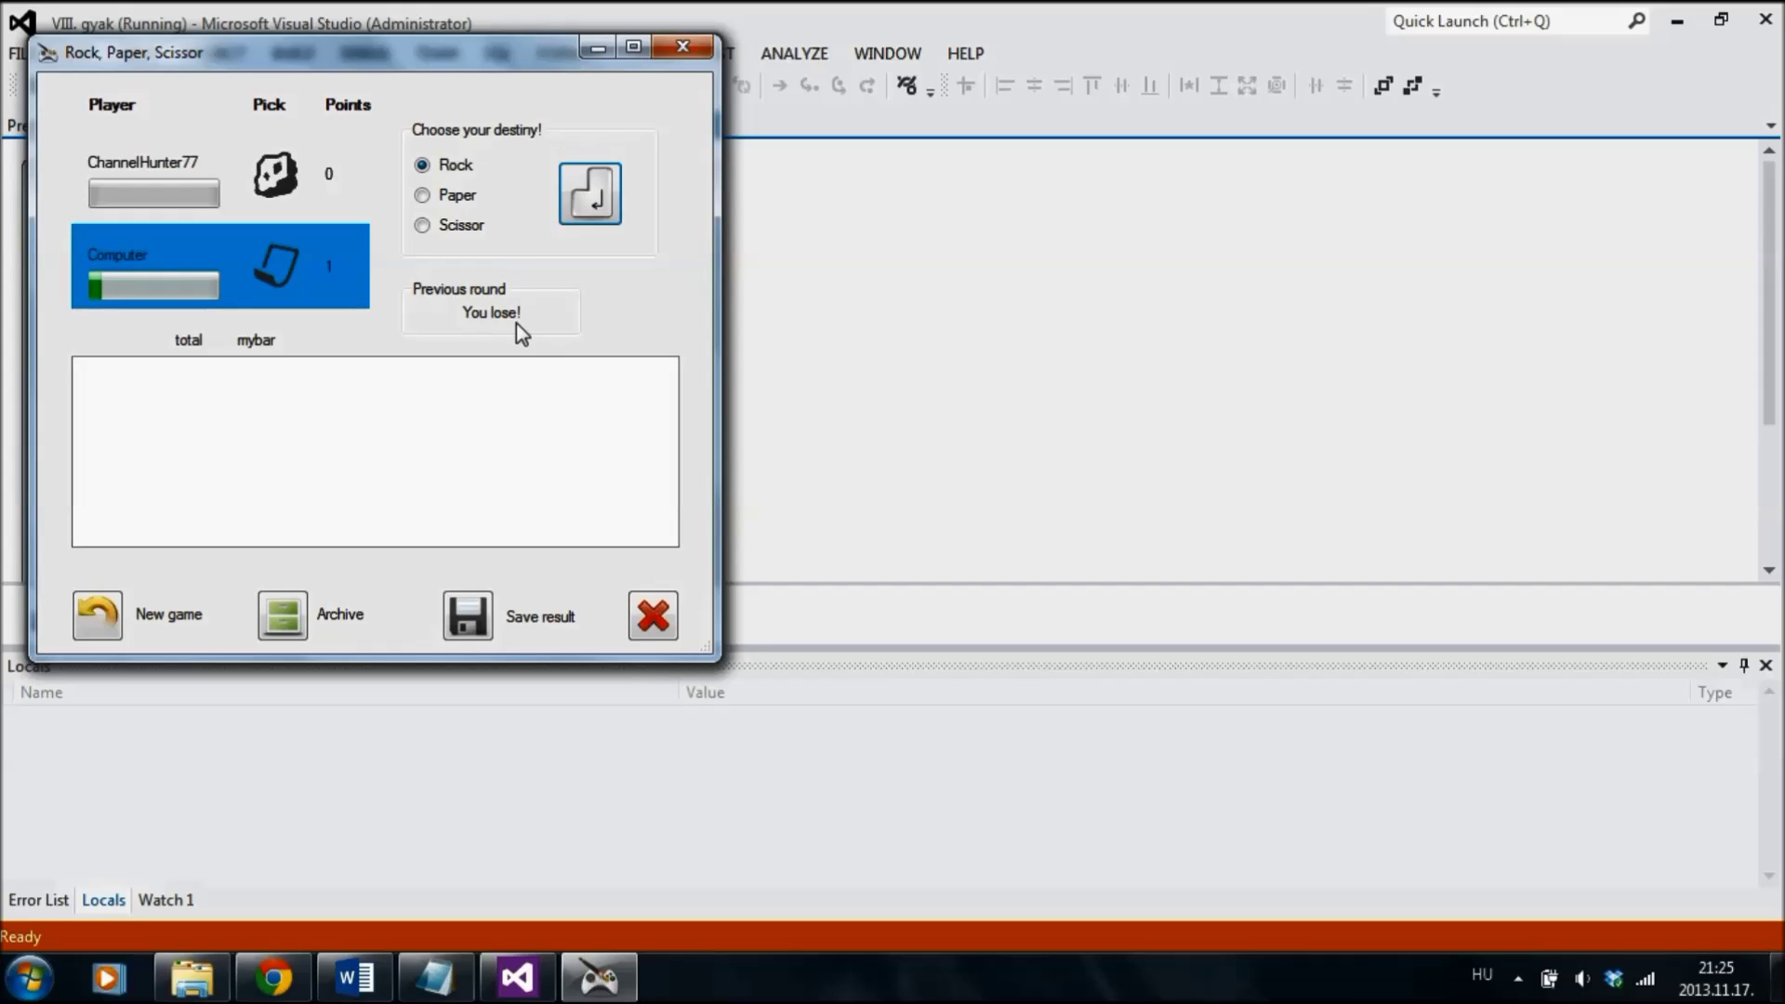
click(587, 198)
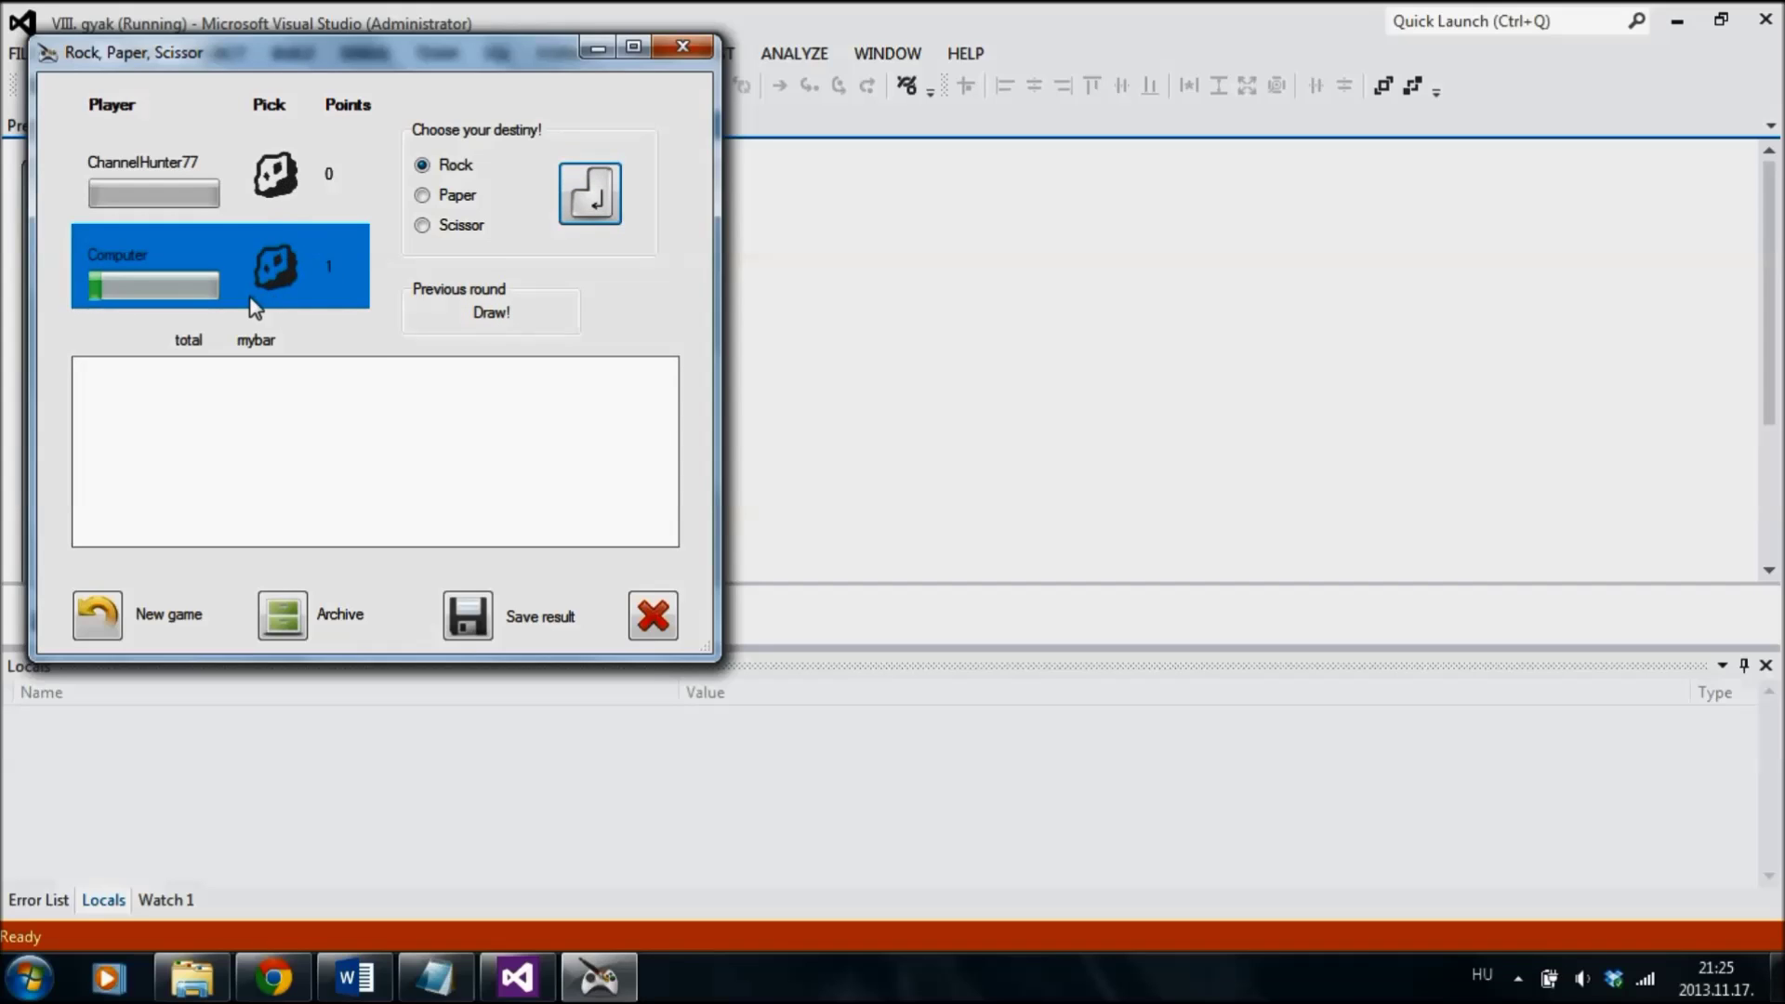
click(574, 205)
click(579, 197)
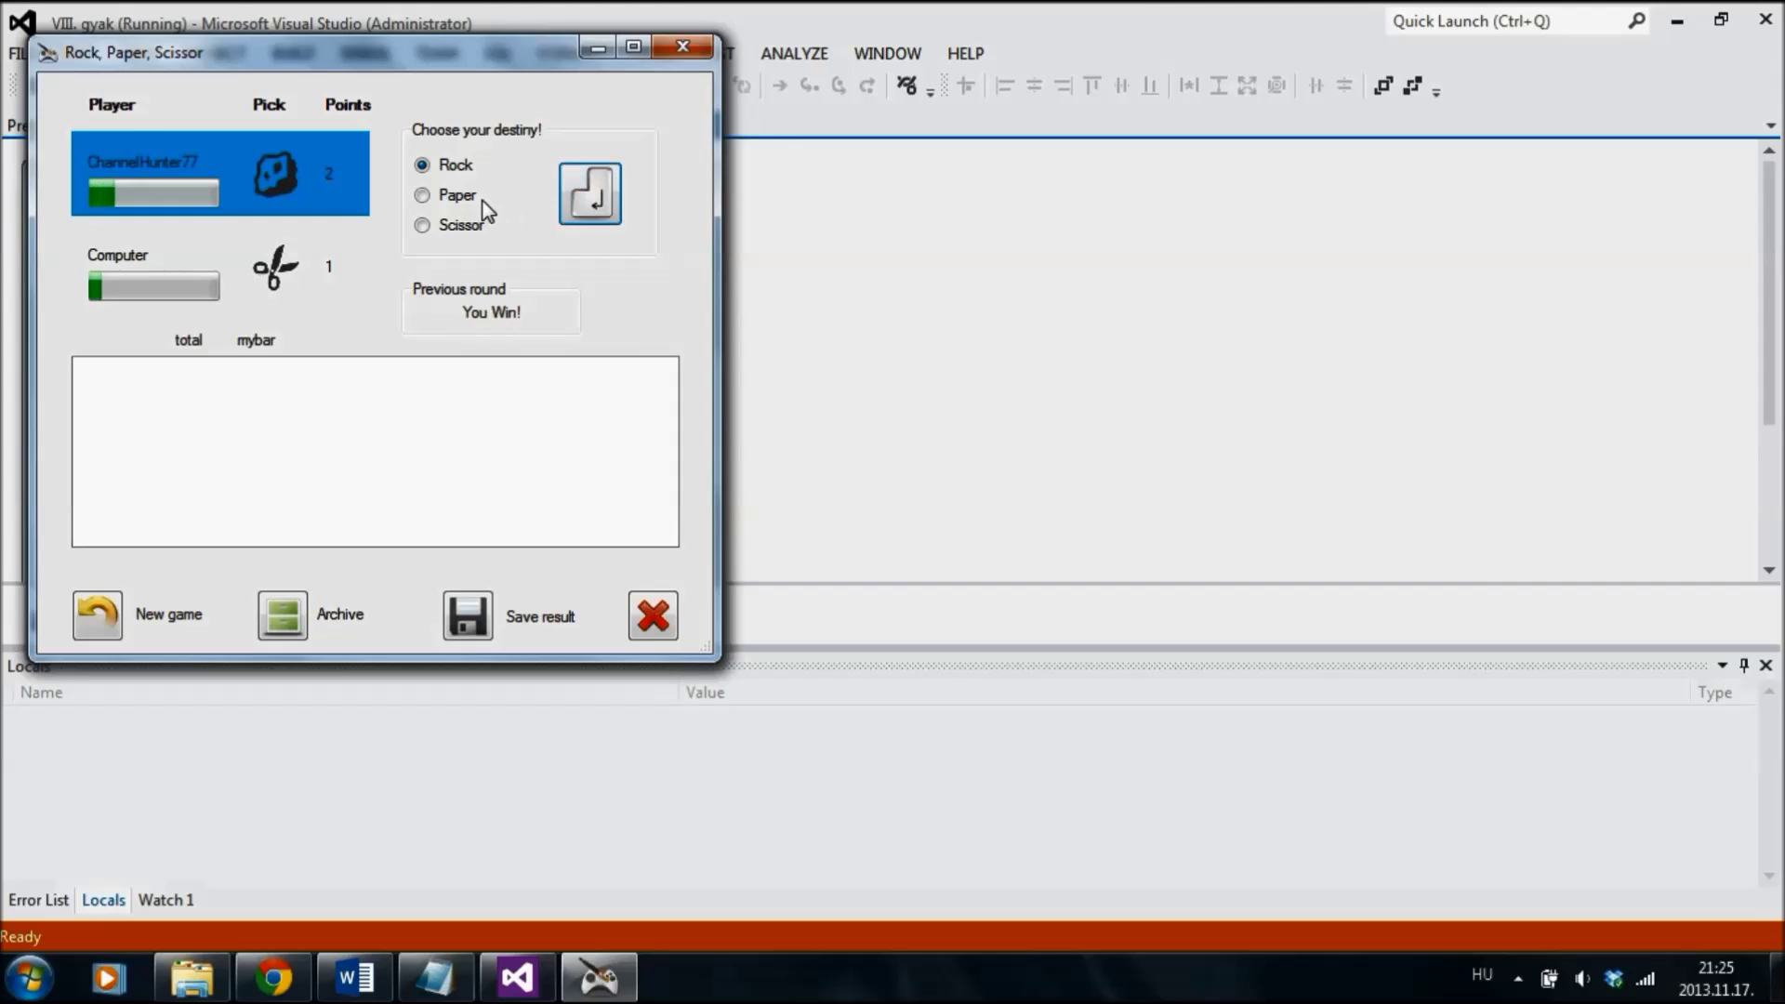
click(605, 203)
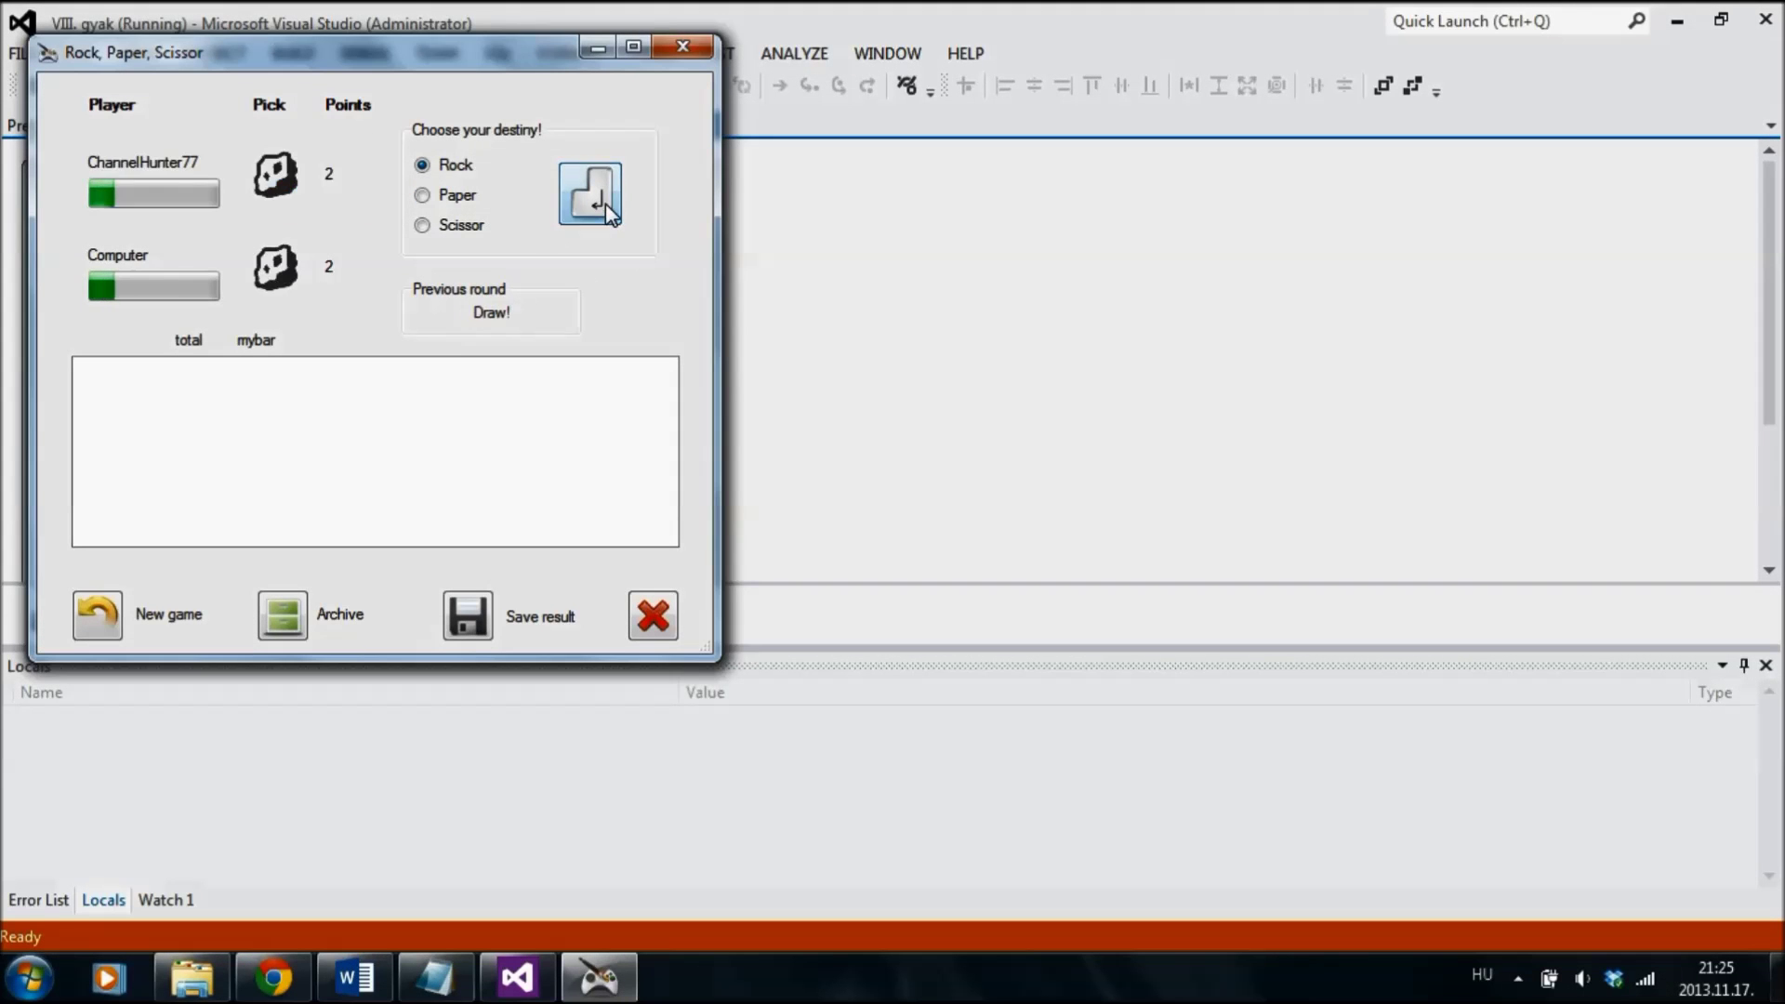
click(606, 205)
click(606, 203)
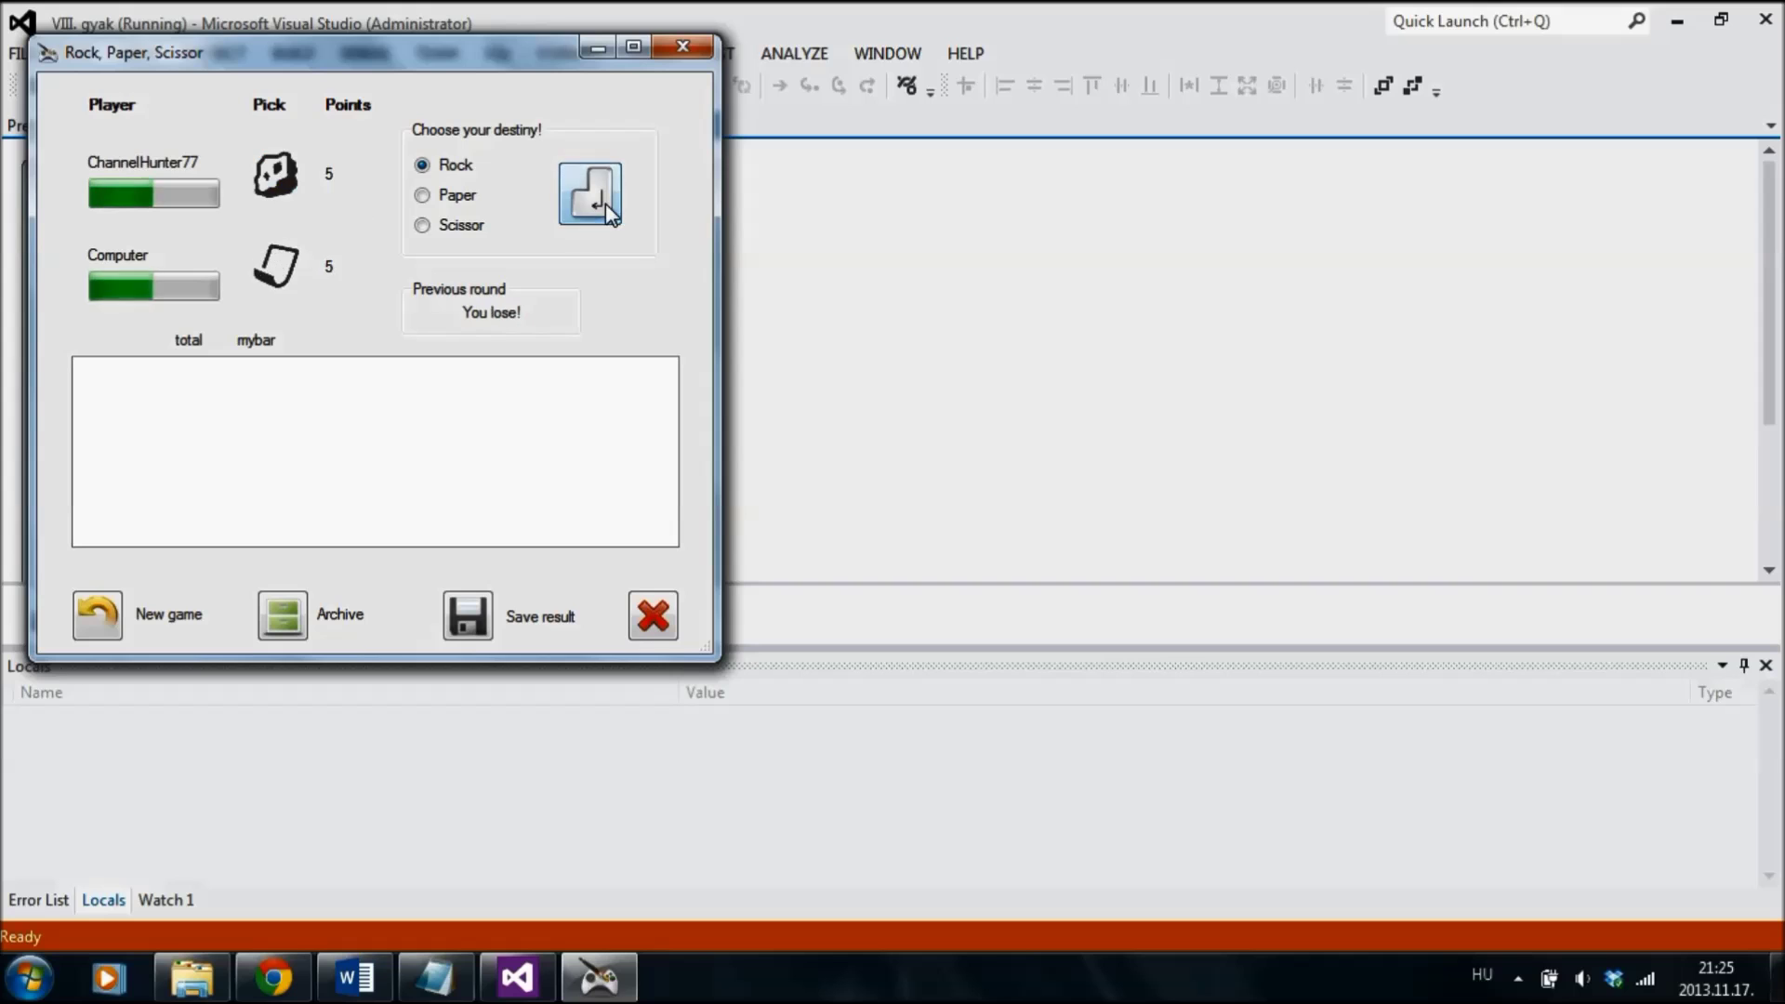
click(606, 204)
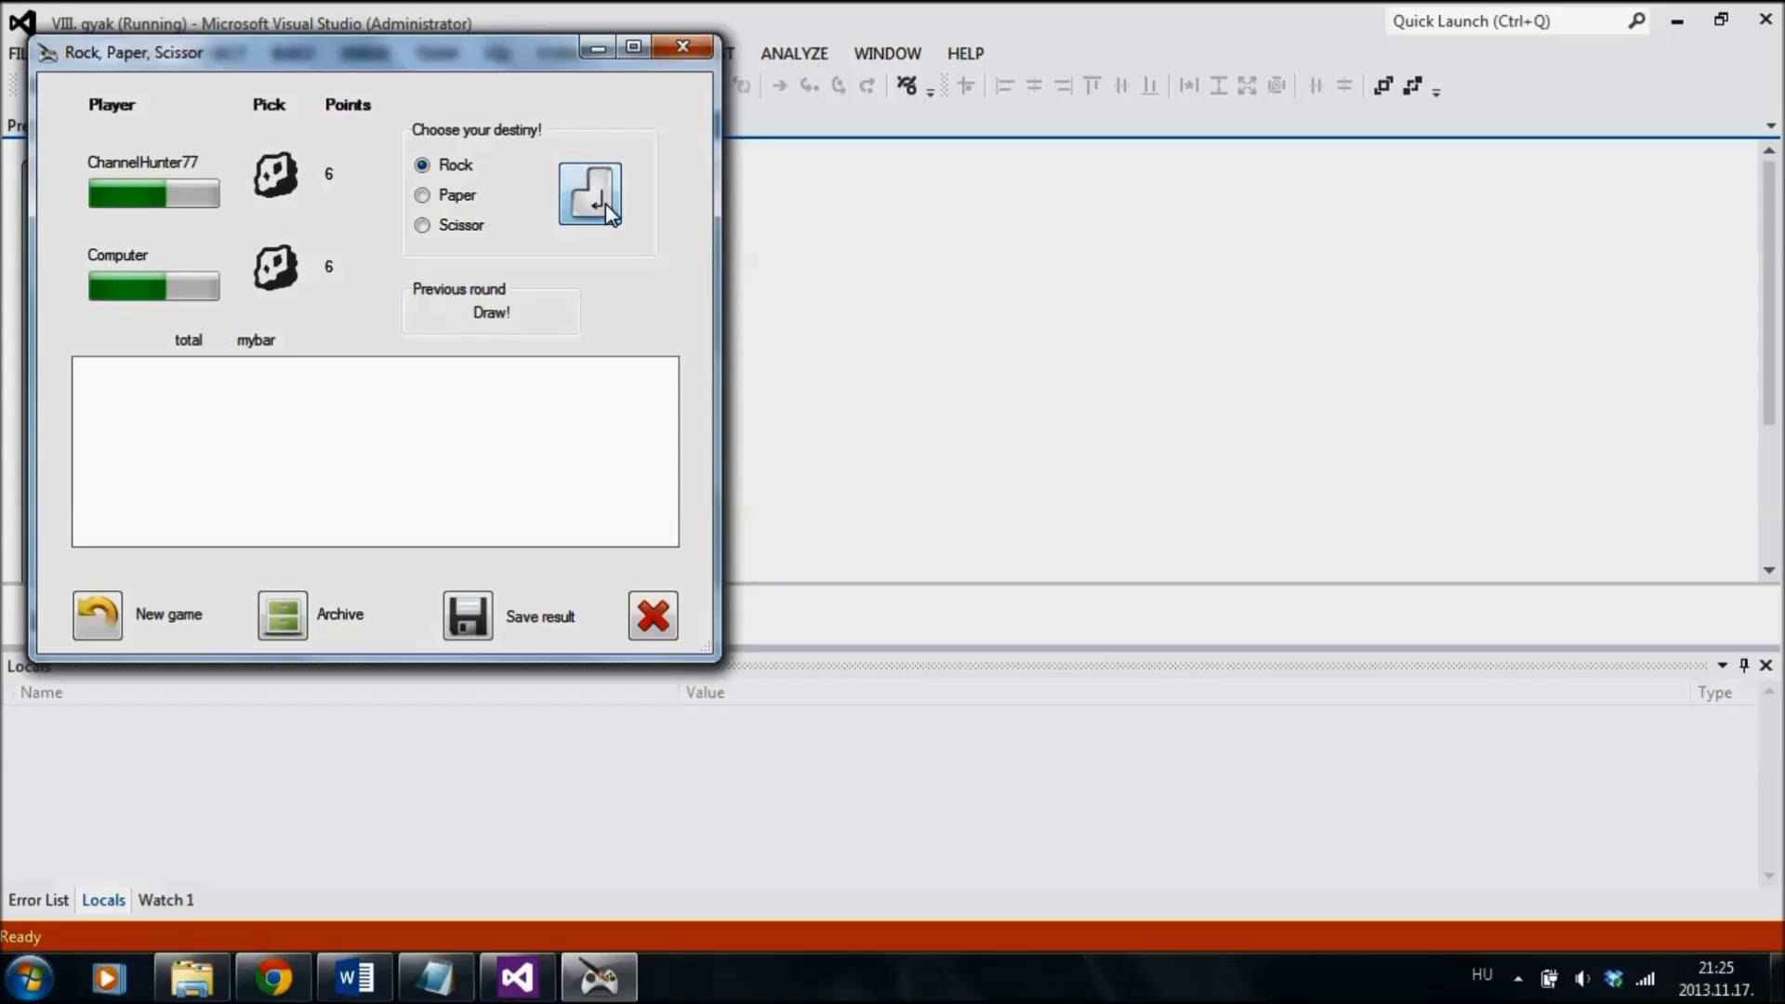
click(605, 204)
click(606, 204)
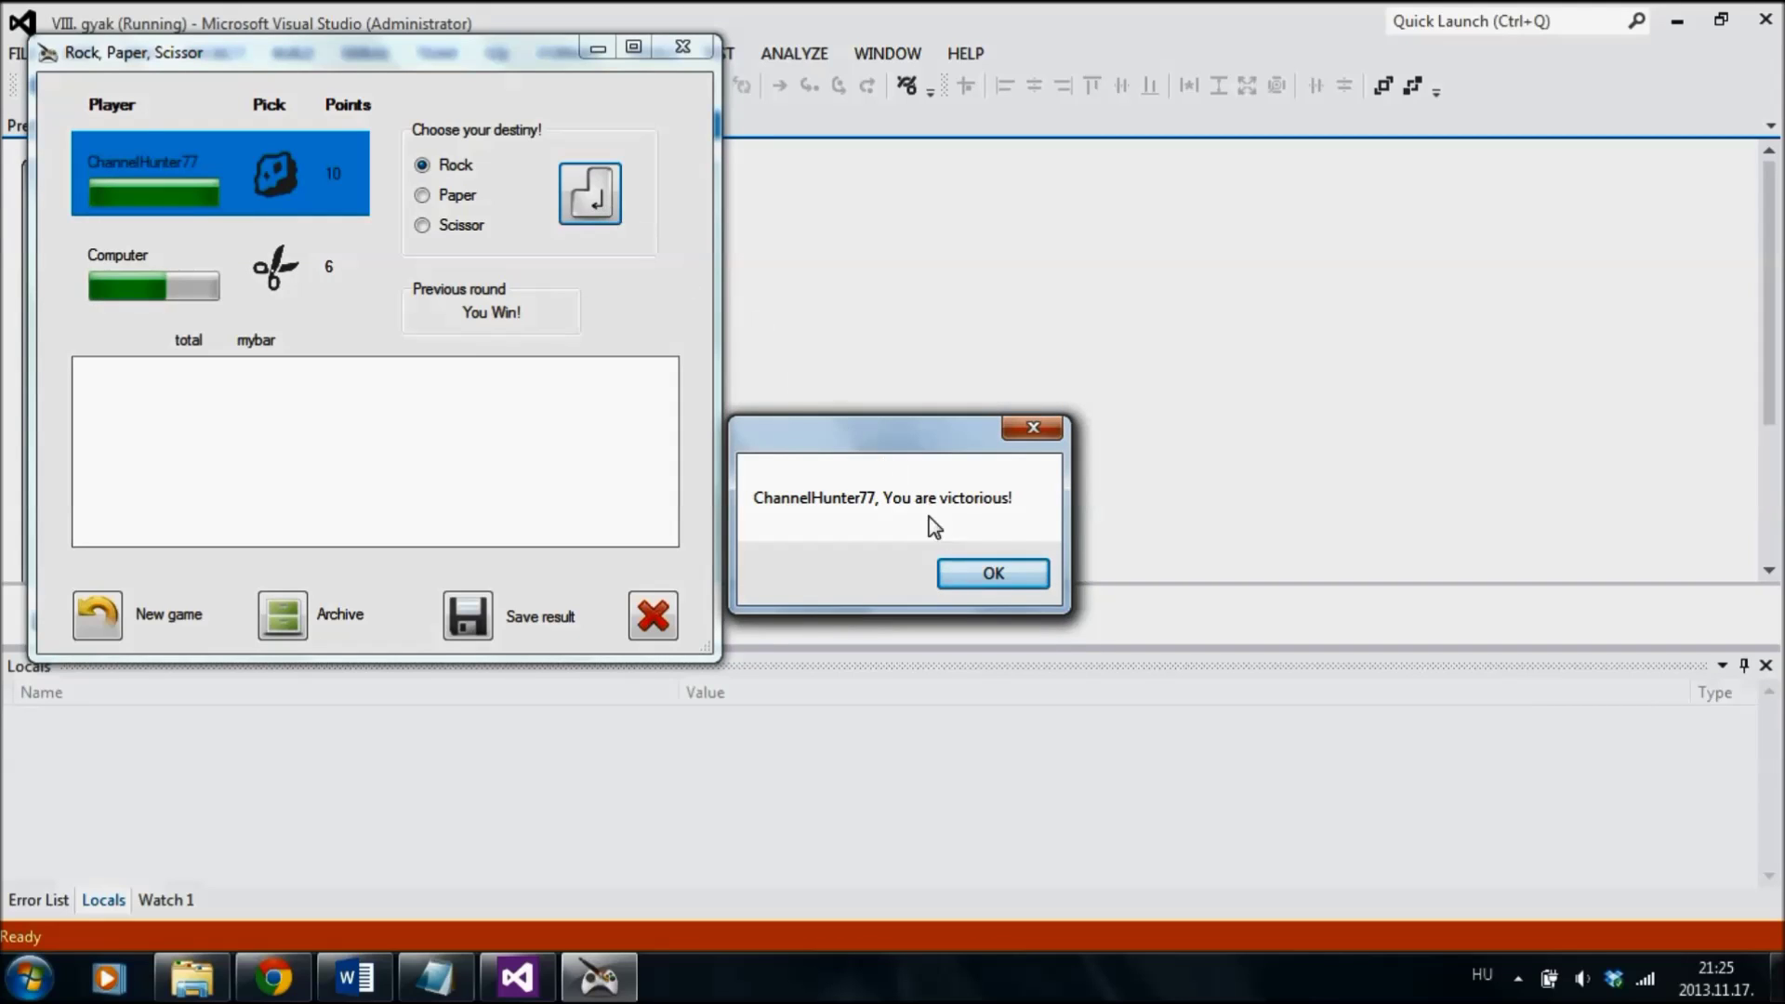
click(1004, 576)
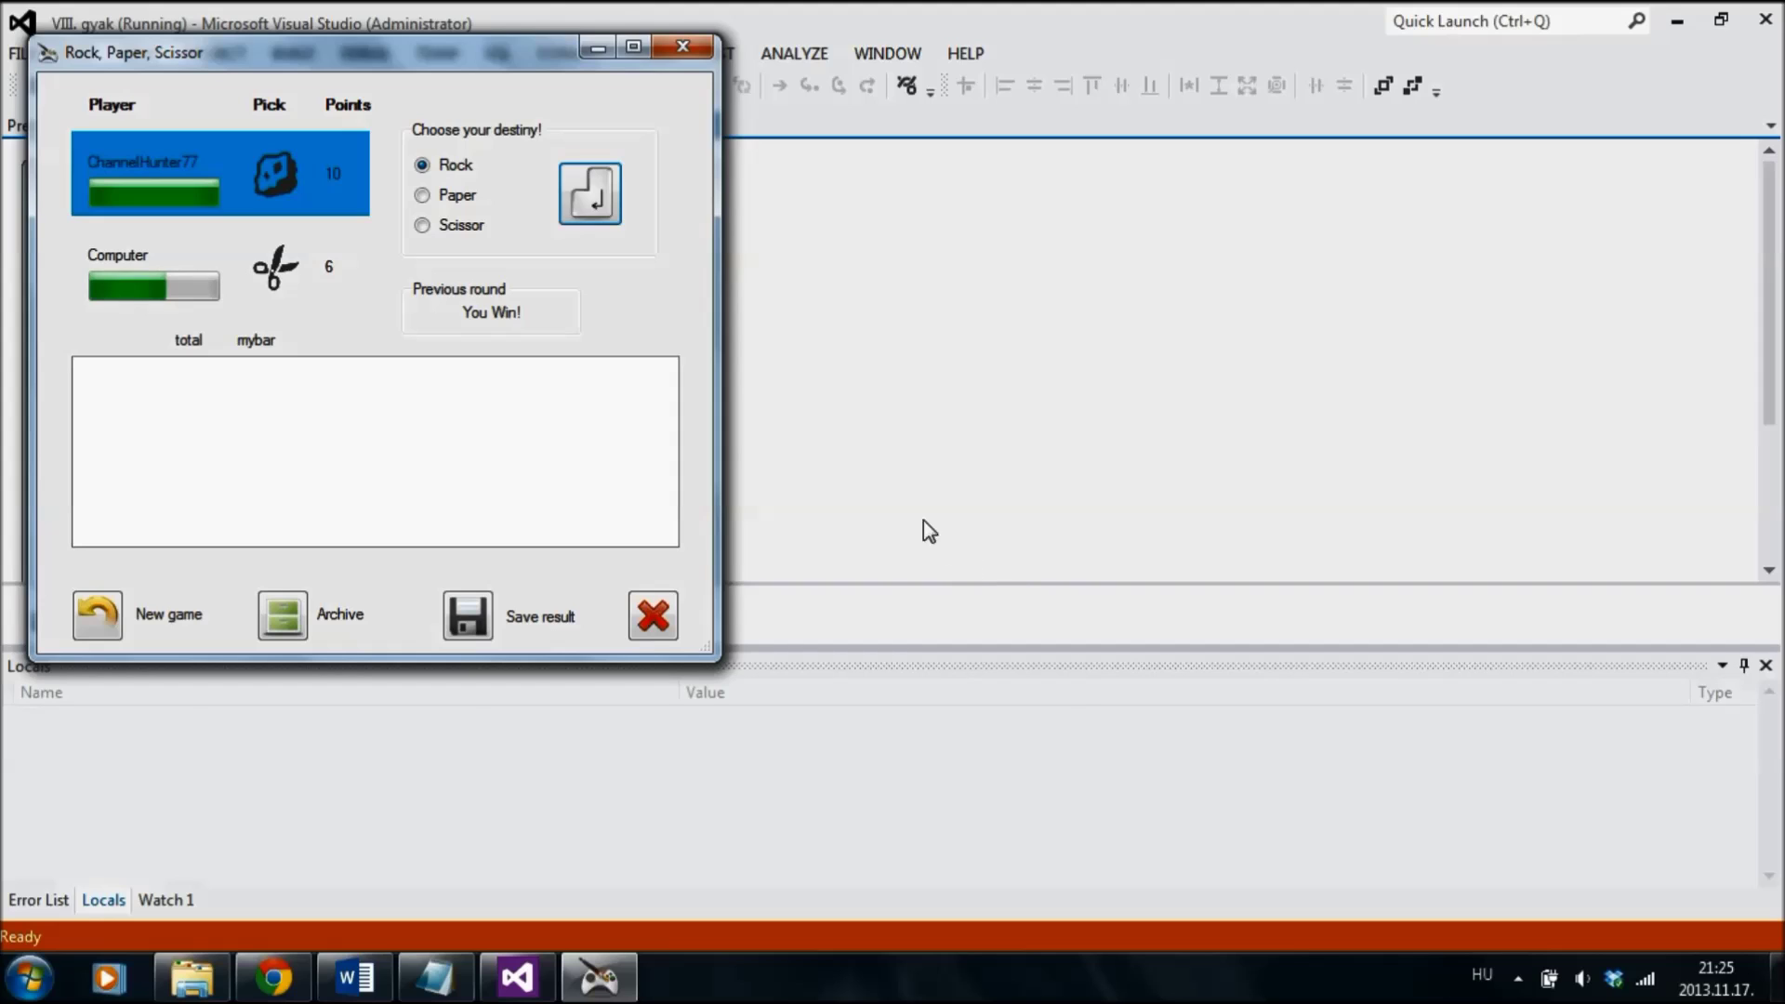
Step: List the round history in Archive and save the results to the Asztal desktop folder
click(270, 634)
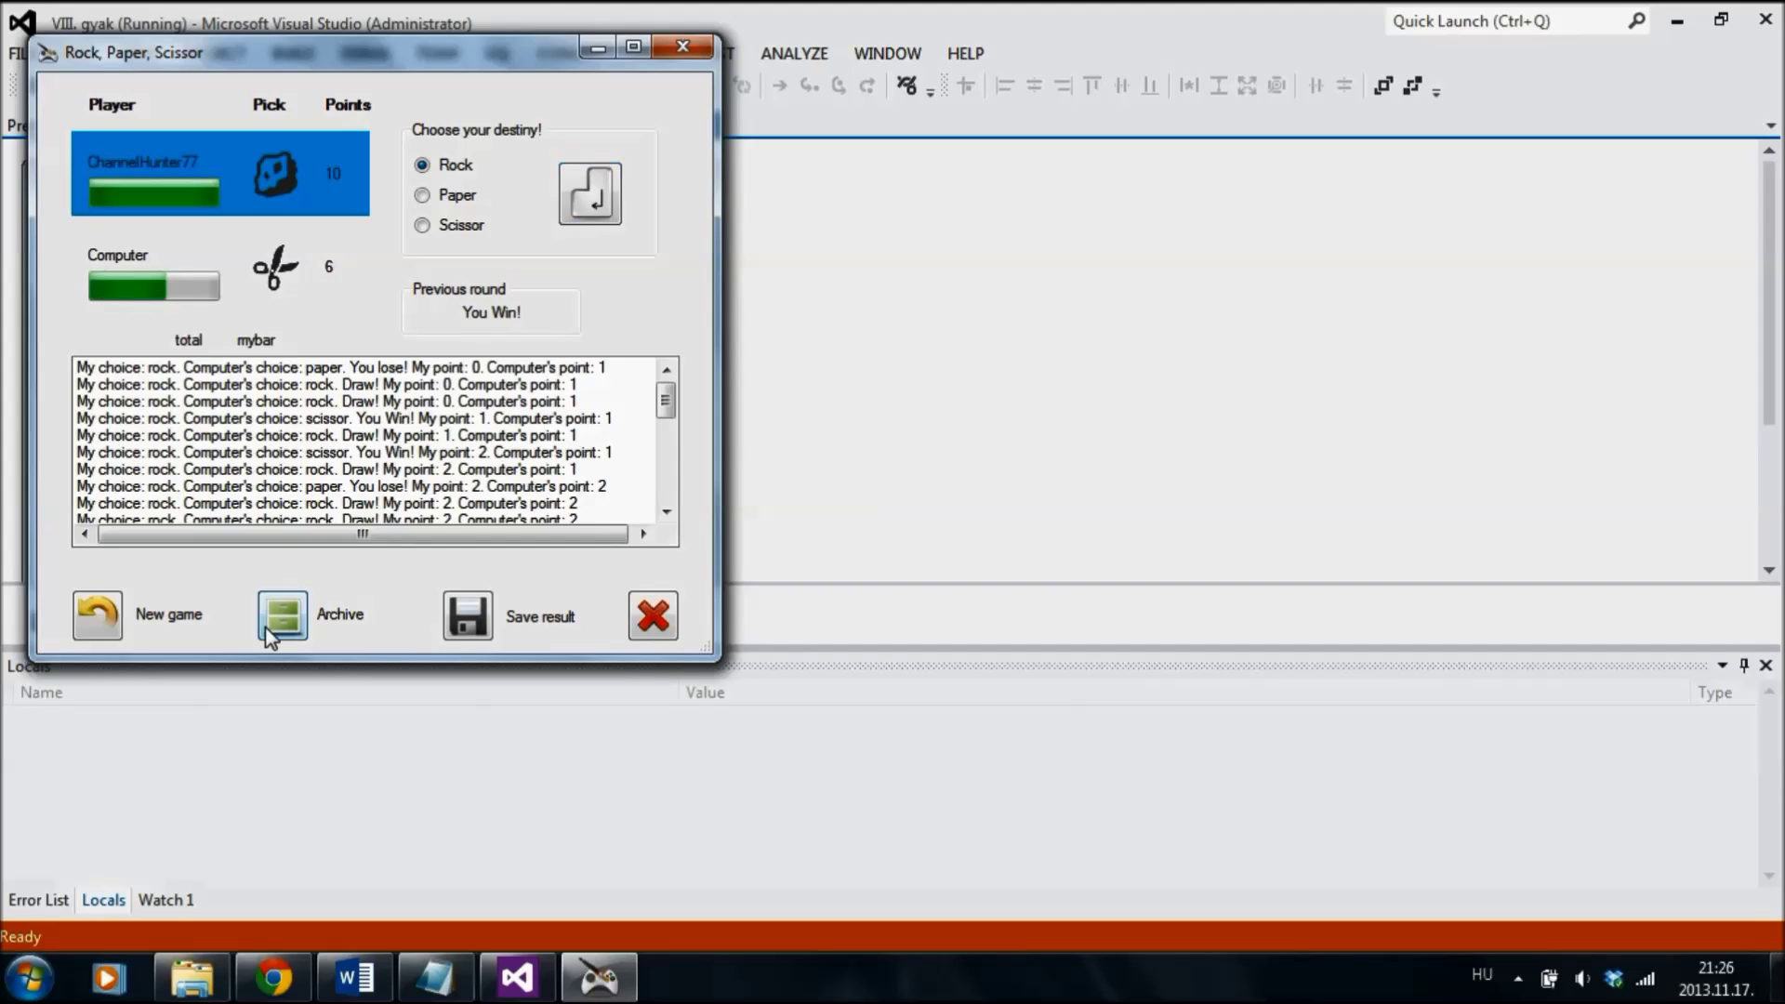
mouse_move(665, 400)
mouse_down()
mouse_move(661, 488)
mouse_move(665, 401)
mouse_up()
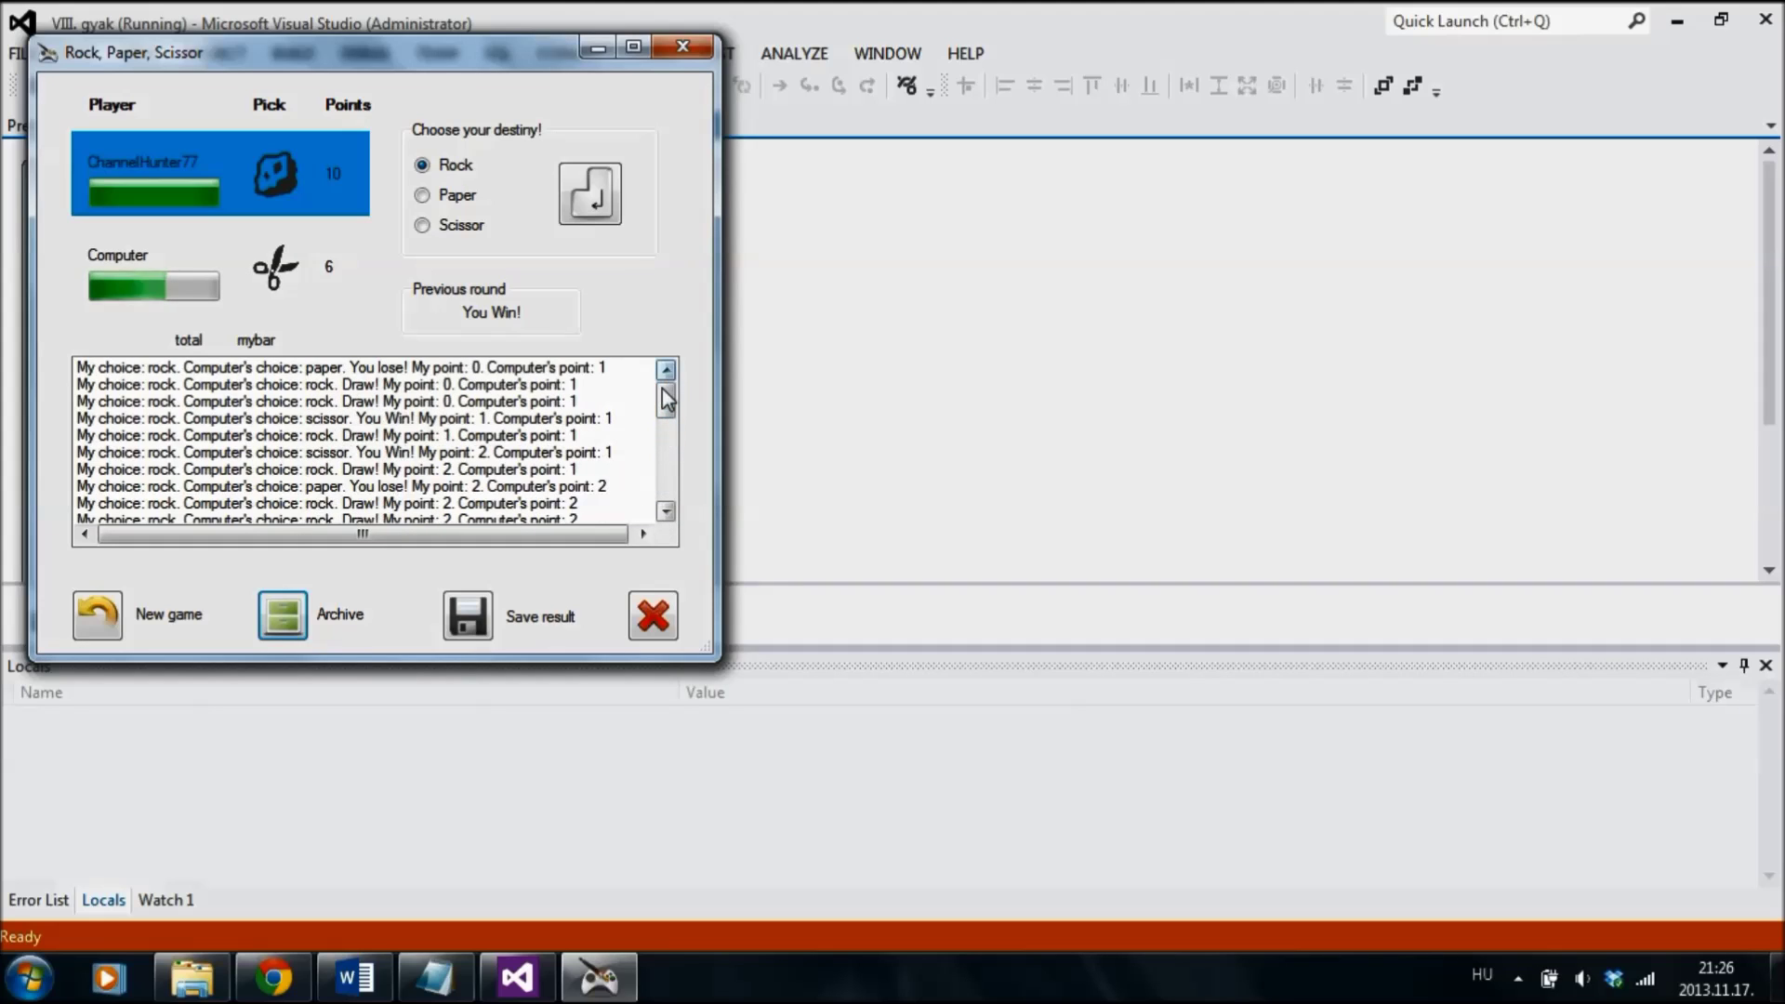
click(485, 629)
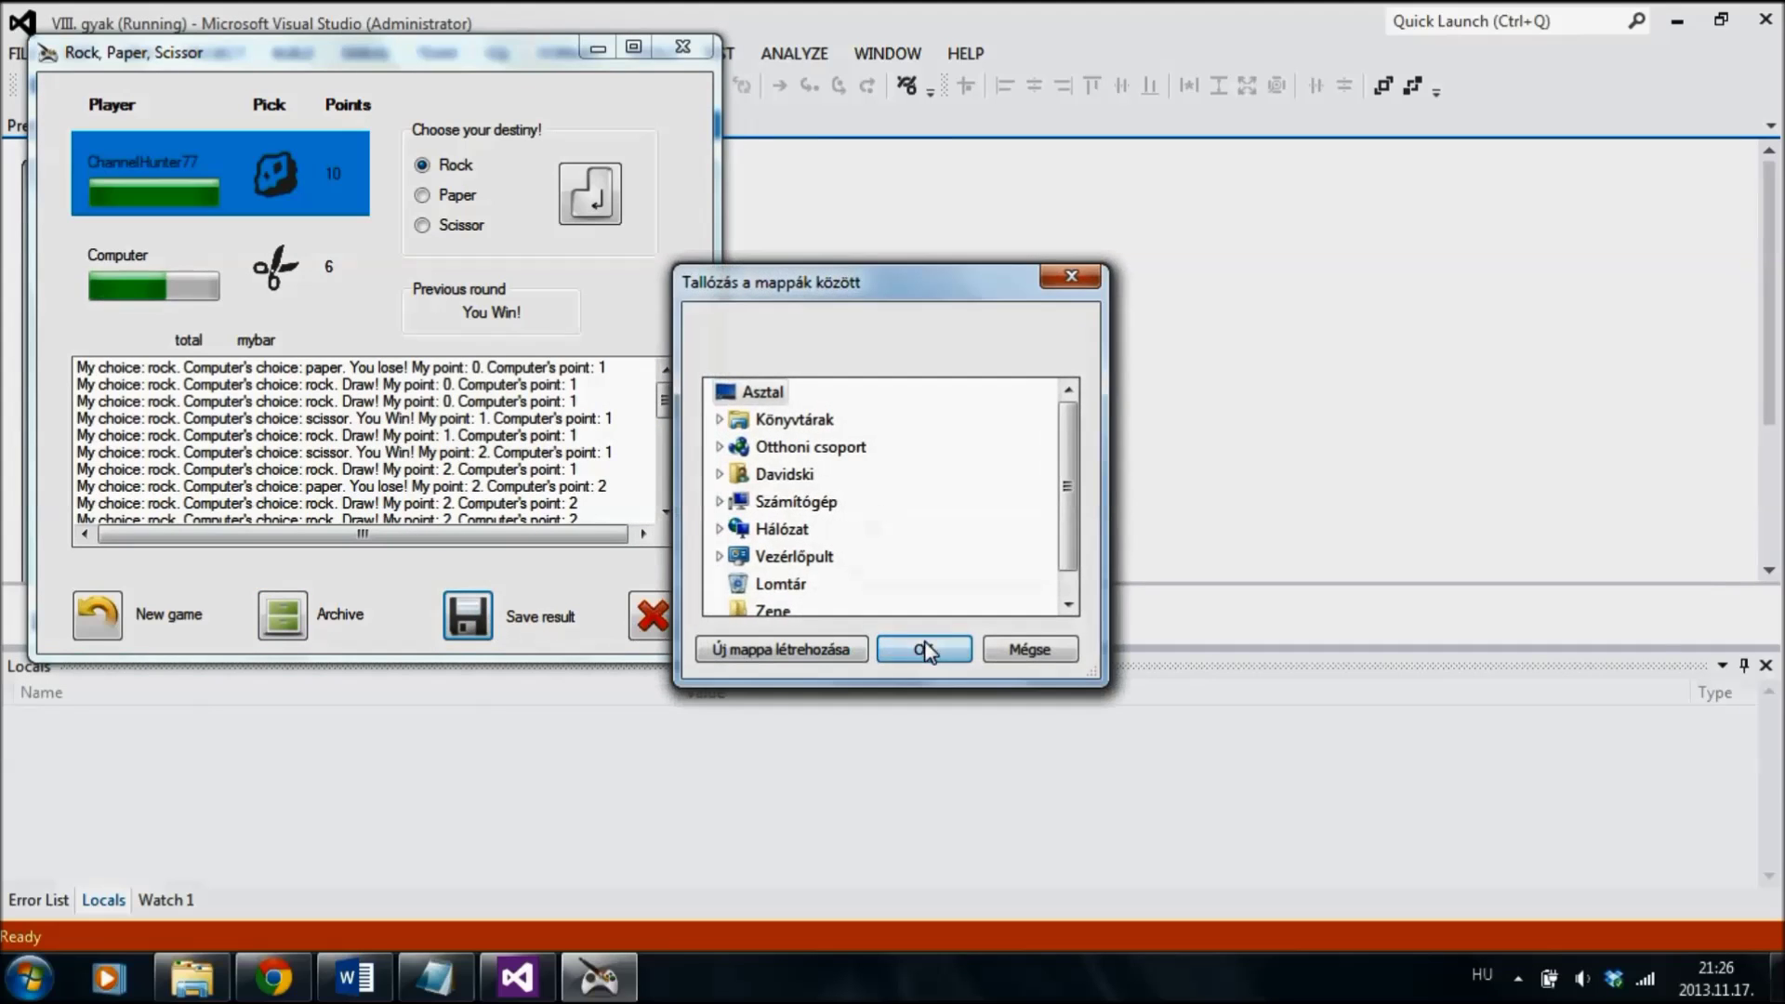
click(925, 652)
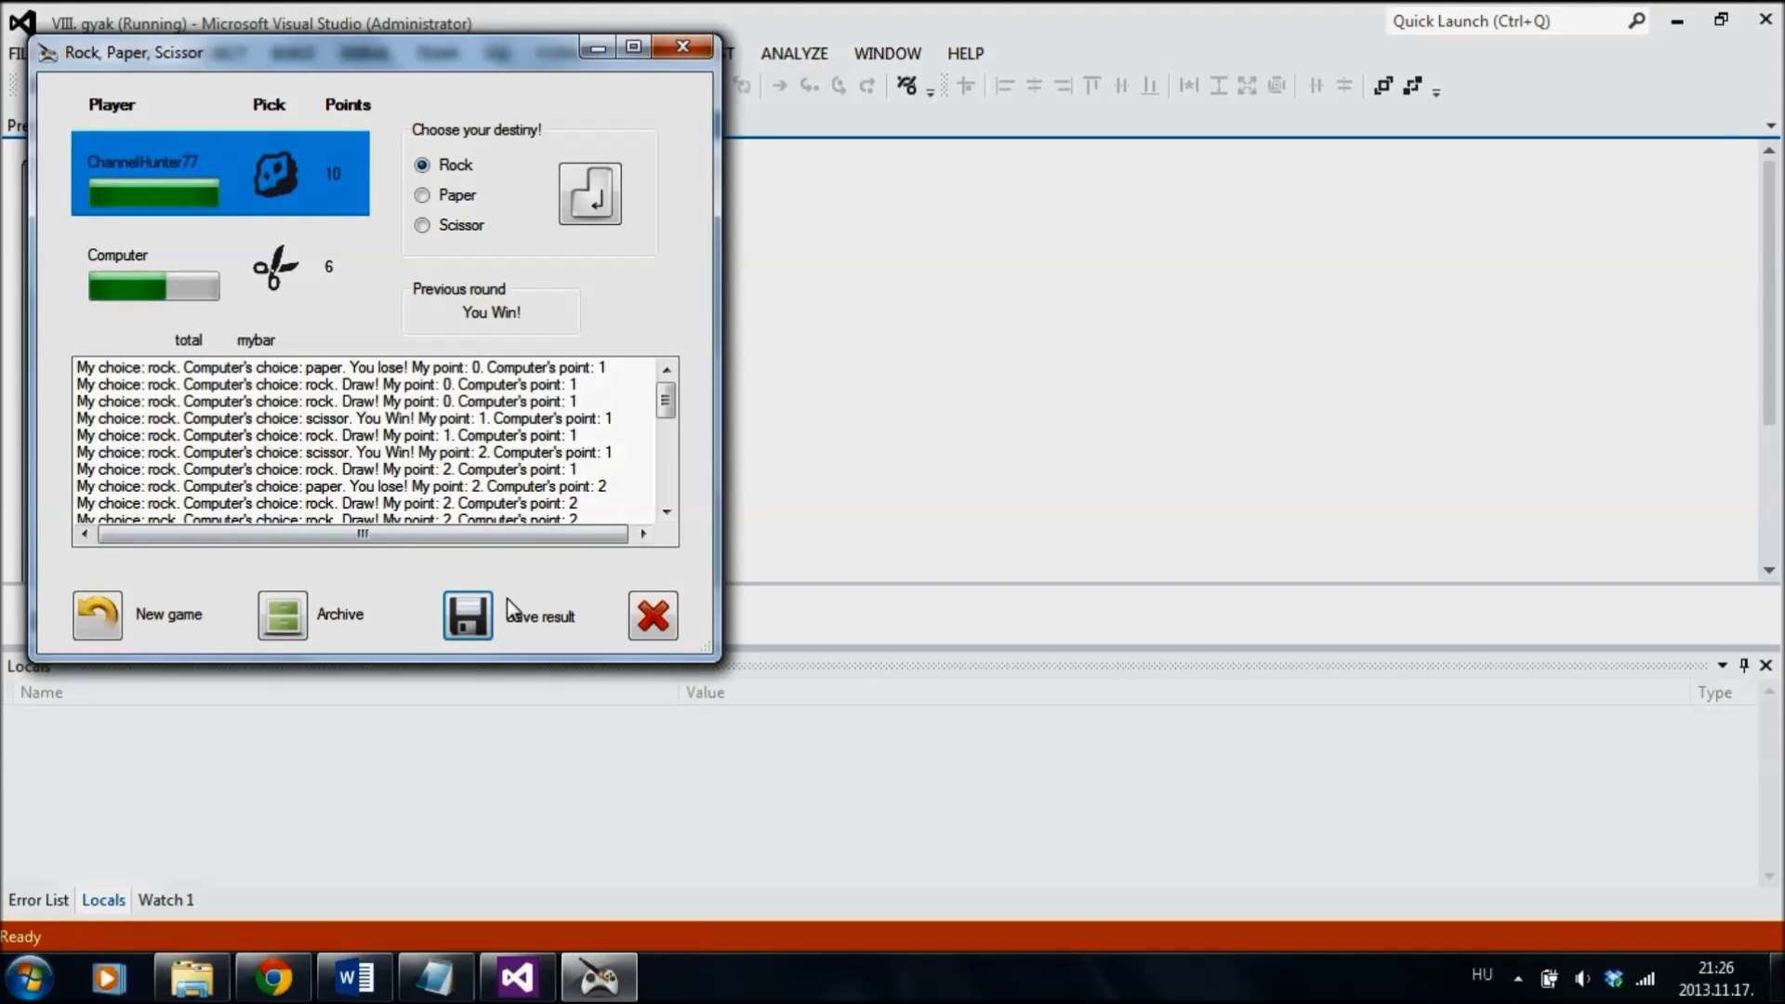
Step: Start a New game, resetting both scores to 0 and clearing the round history
click(109, 615)
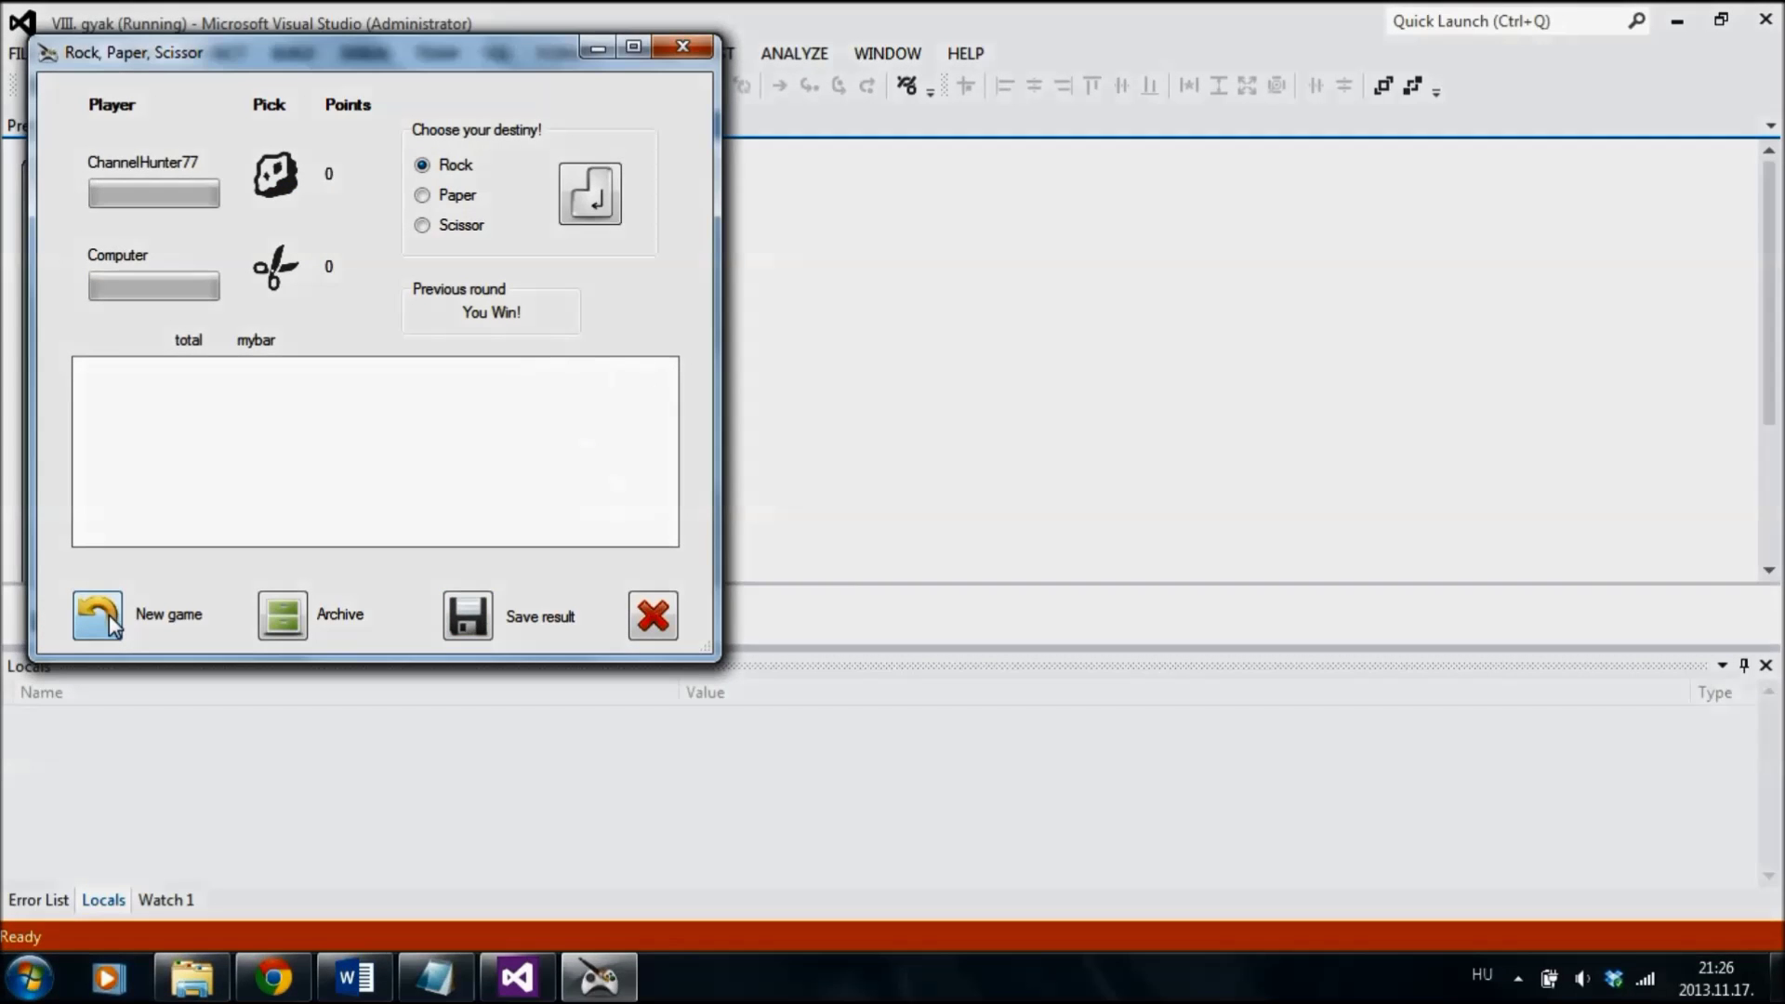